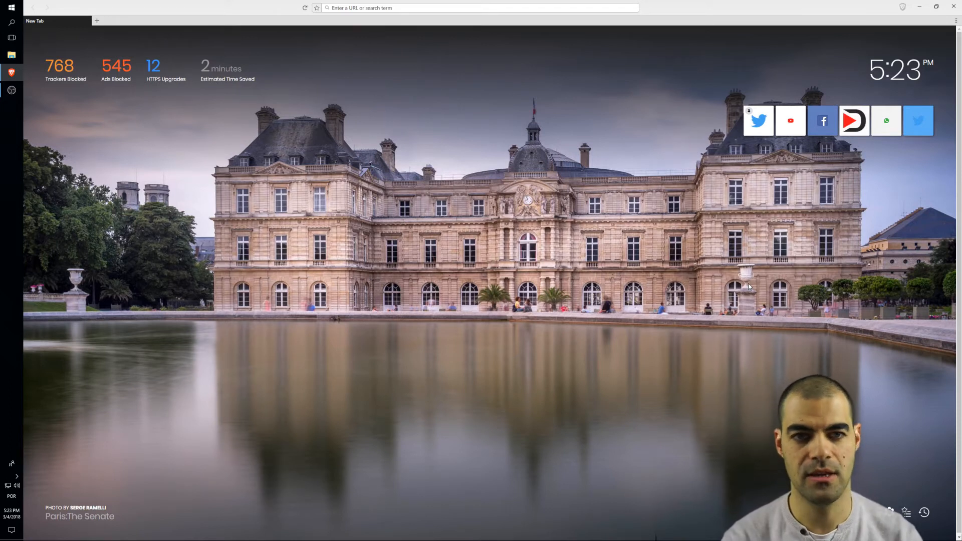
# - Go to the GitHub home page in the browser
pyautogui.write('gitchub.com/')
pyautogui.press('Return')
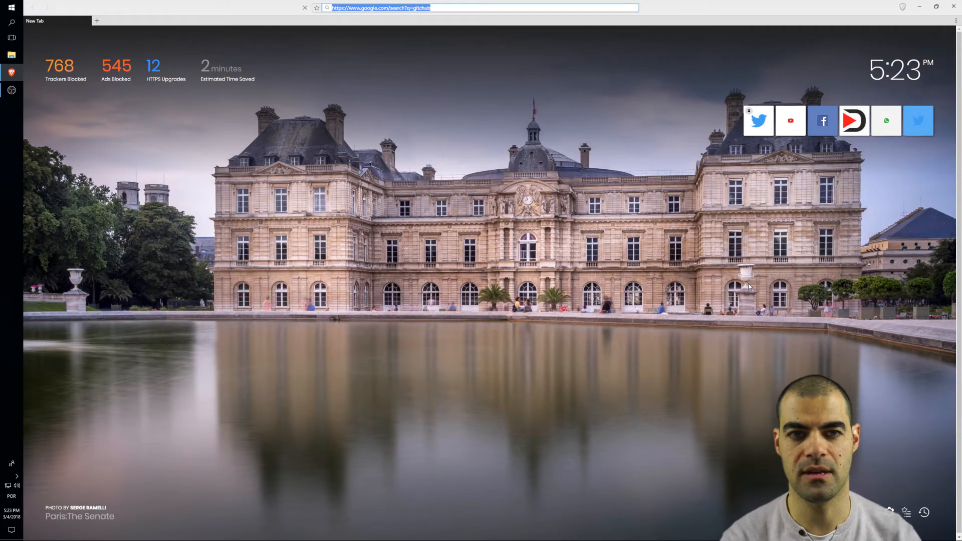
pyautogui.hotkey('ctrl', 'l')
pyautogui.write('gitch')
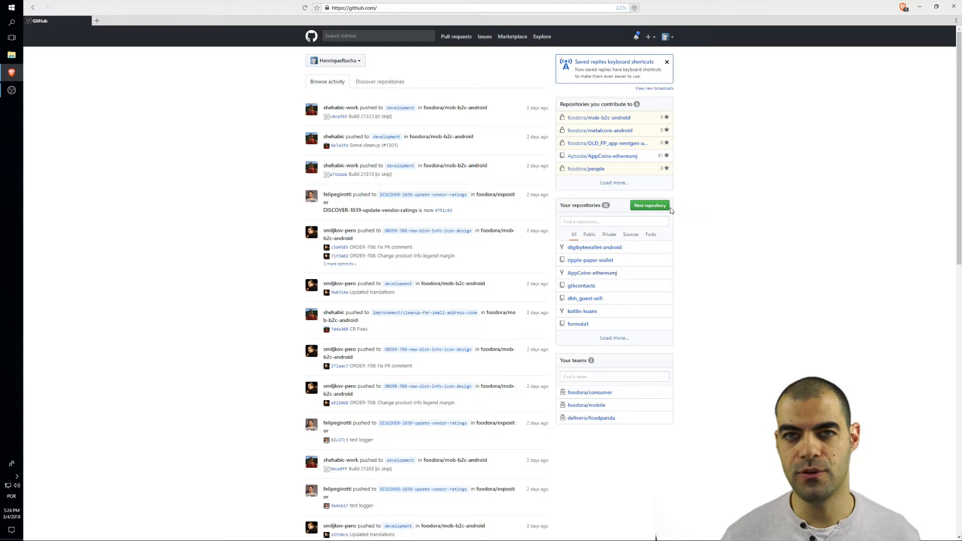
# - Create a new public GitHub repository named CoinMarketCap, without a description or README
pyautogui.click(650, 206)
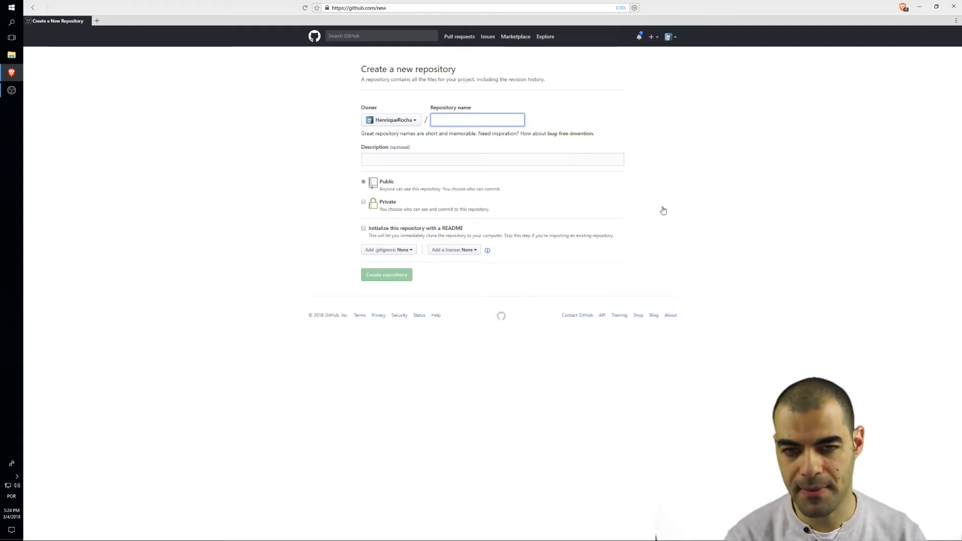
pyautogui.write('CoinM')
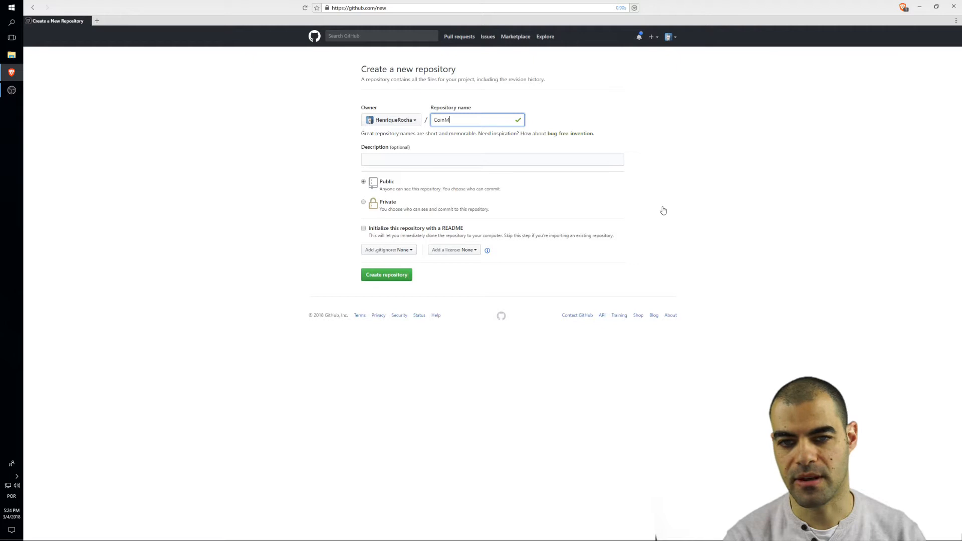
pyautogui.write('arketCap')
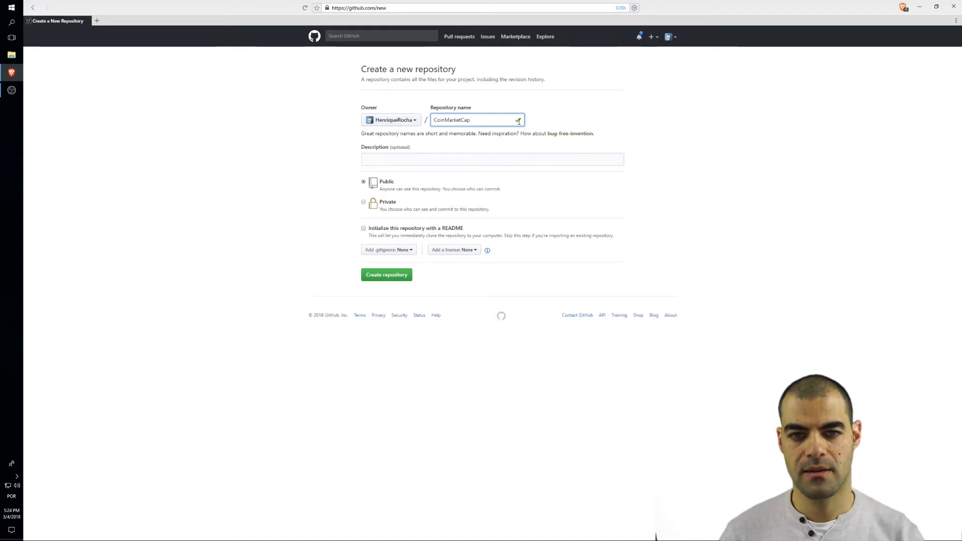
pyautogui.click(479, 159)
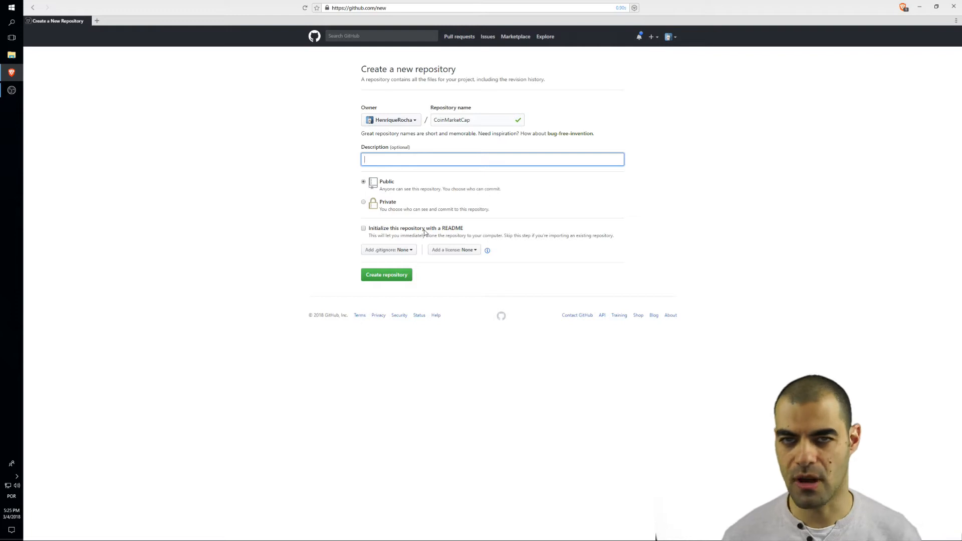
pyautogui.click(401, 281)
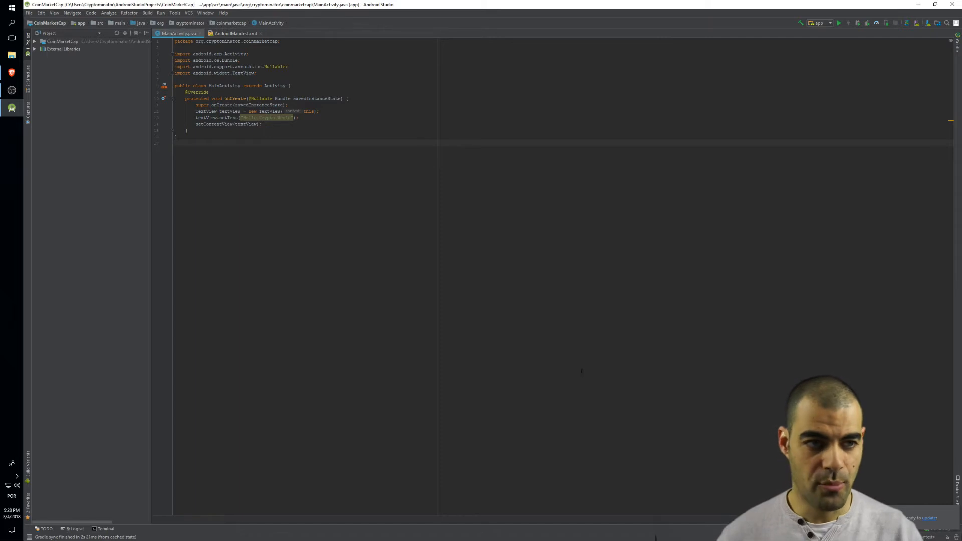
# - Switch to Android Studio and enable version control integration for the CoinMarketCap project, choosing Git as the version control system
pyautogui.click(188, 15)
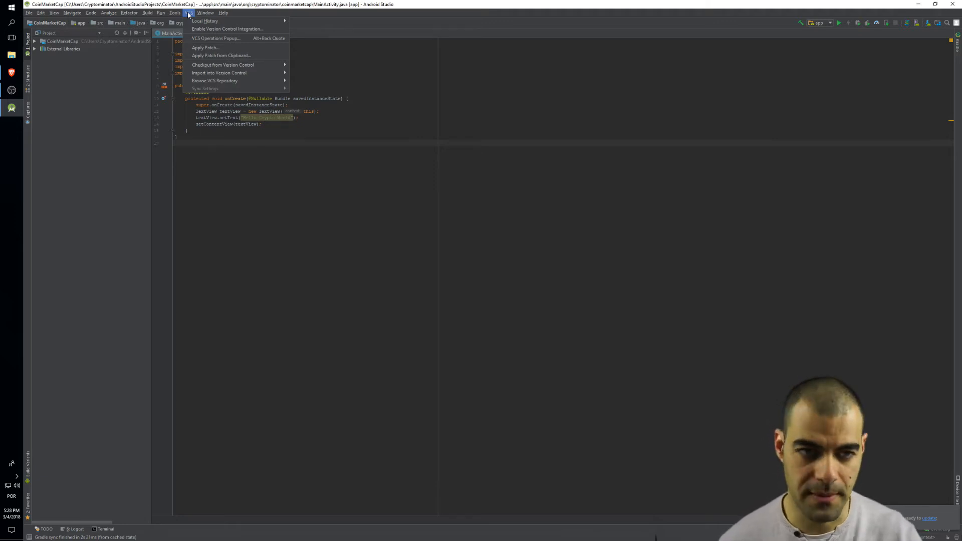
pyautogui.moveTo(206, 13)
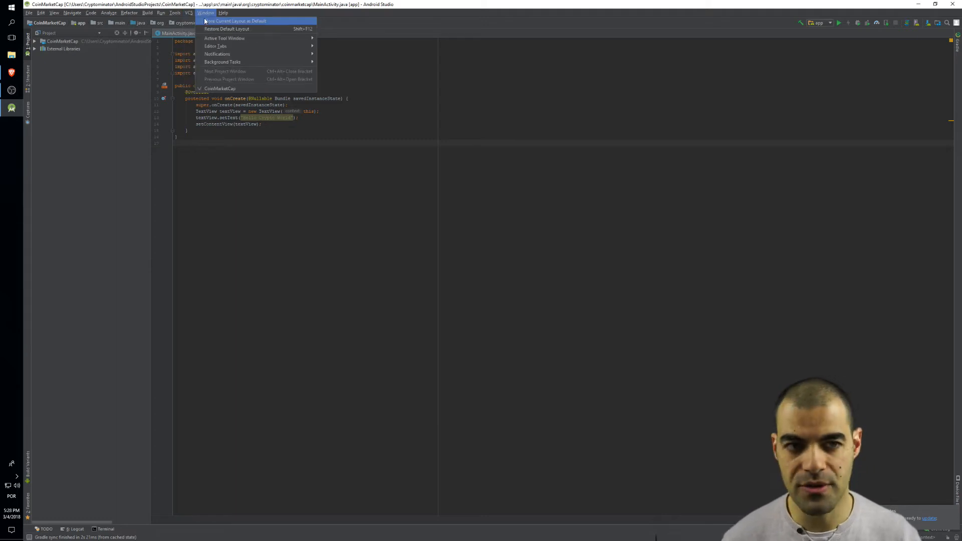
pyautogui.click(200, 13)
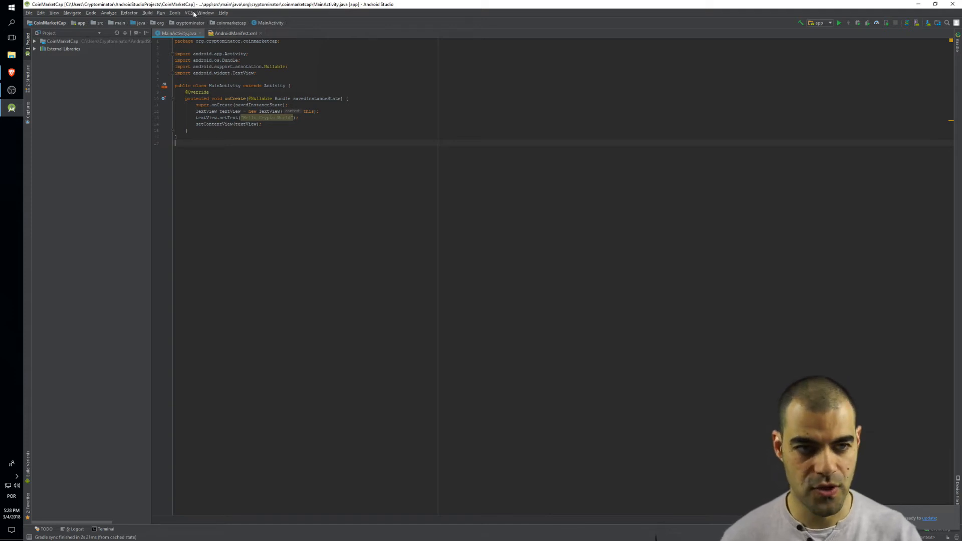
pyautogui.click(190, 14)
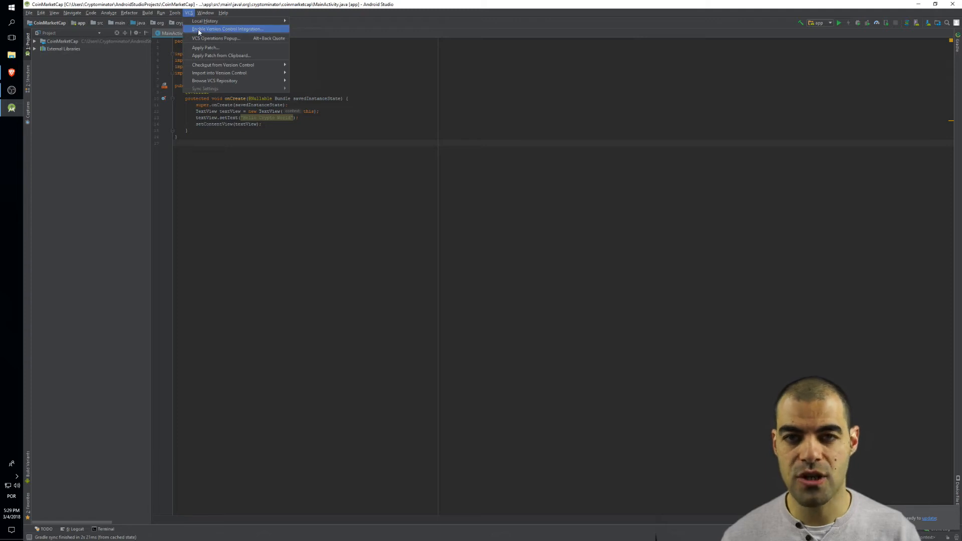
pyautogui.click(199, 29)
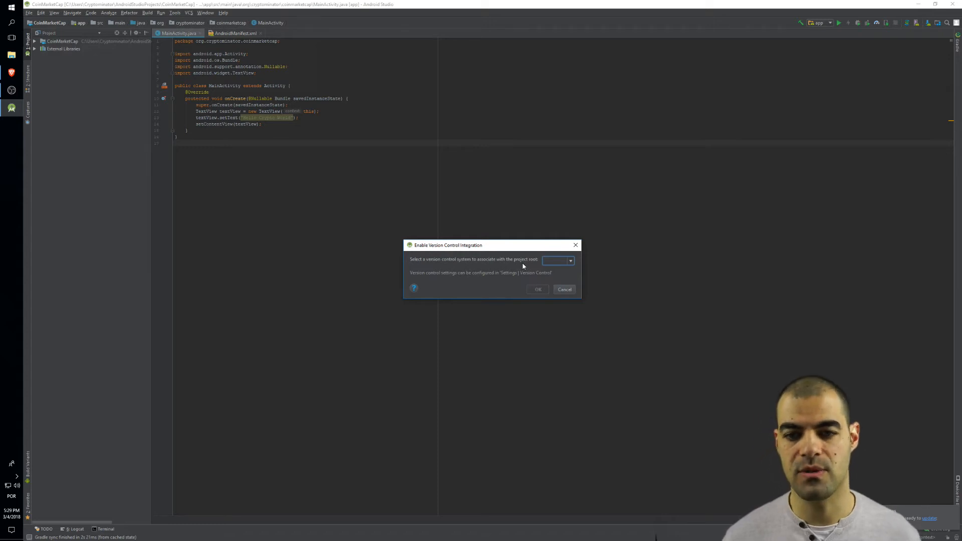
pyautogui.click(560, 261)
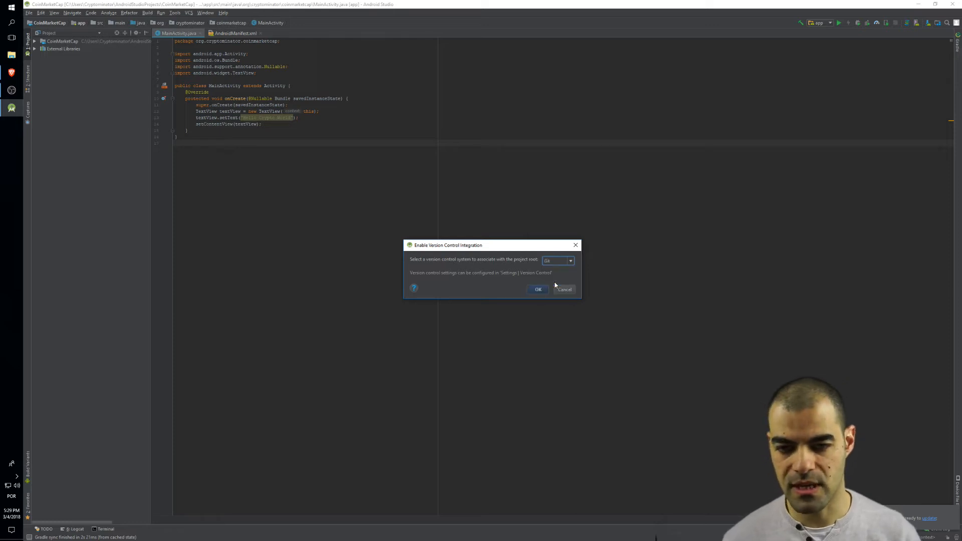
pyautogui.click(540, 289)
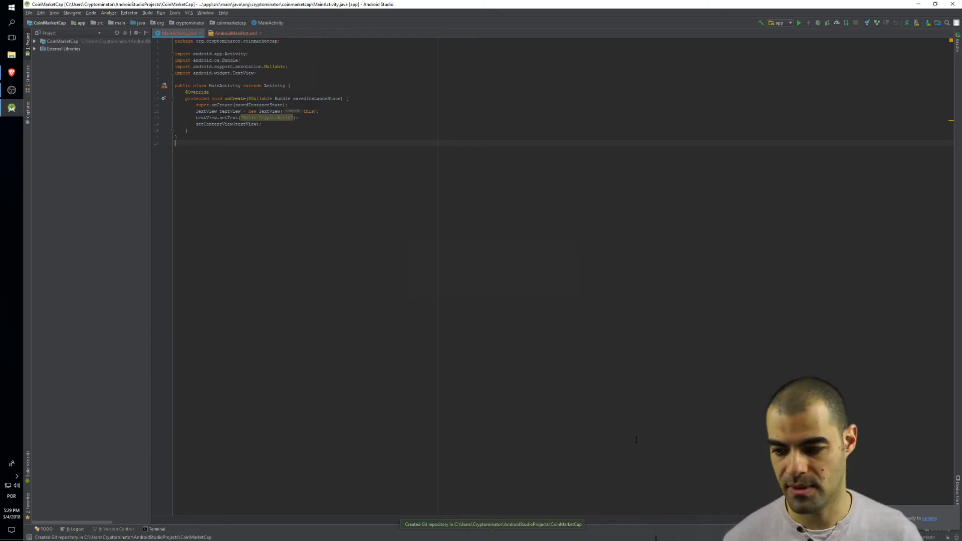
pyautogui.click(953, 511)
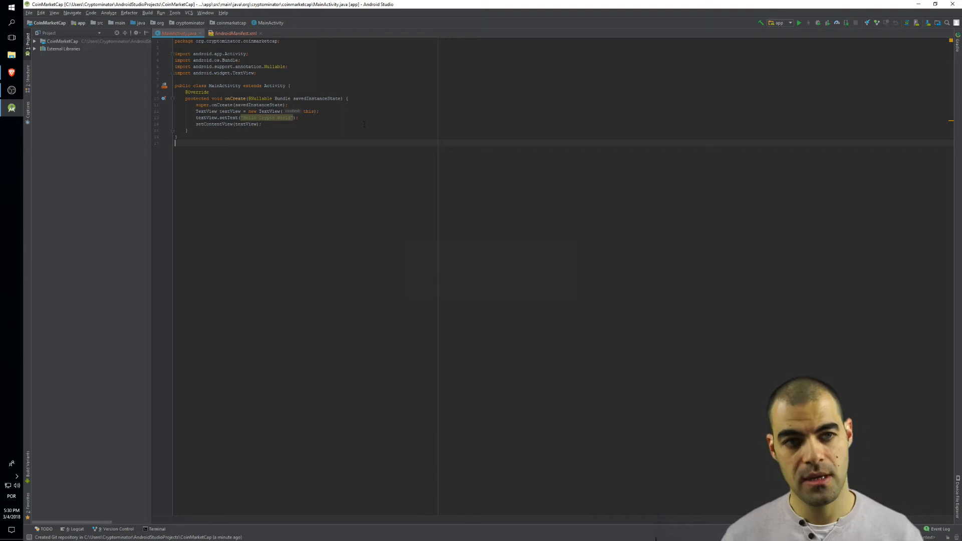
pyautogui.click(188, 13)
pyautogui.moveTo(203, 71)
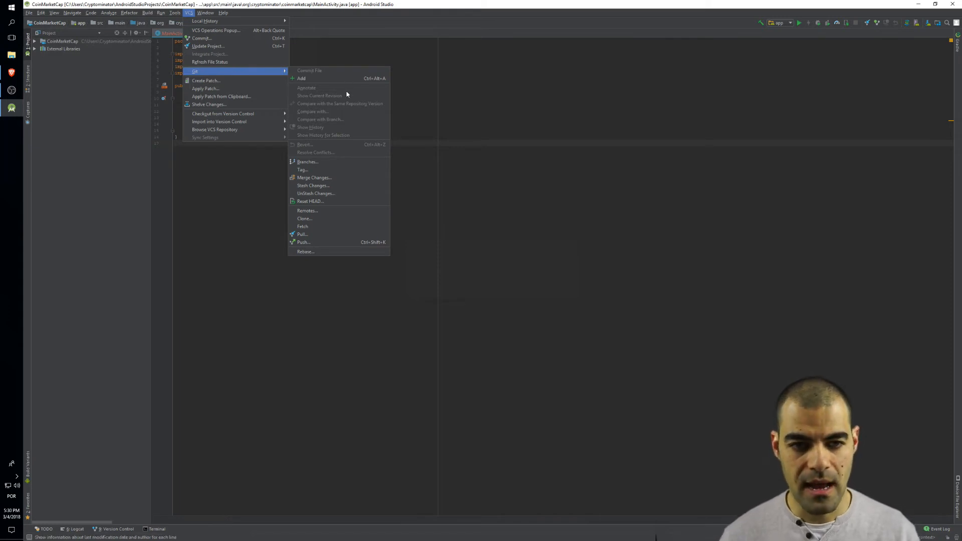
pyautogui.click(339, 242)
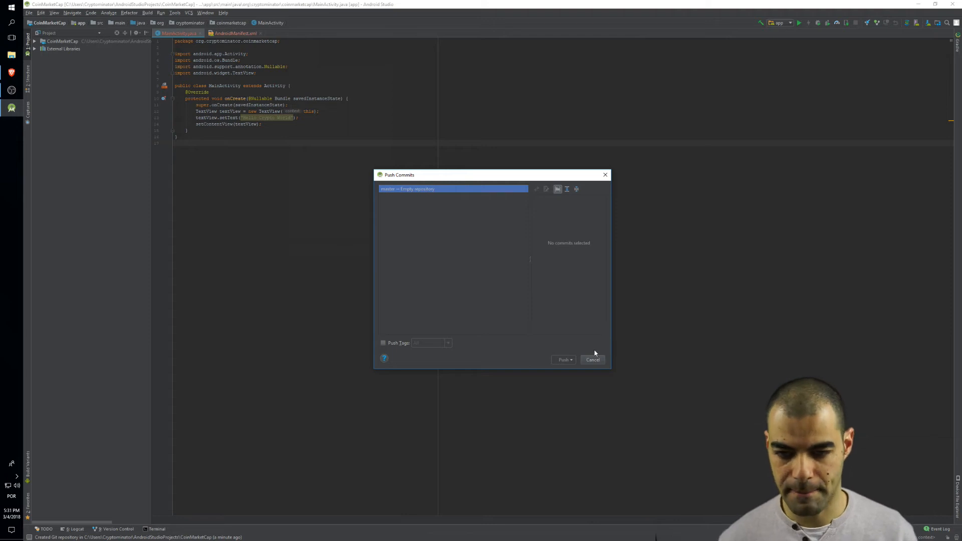
pyautogui.click(599, 361)
# - Start defining a new Git remote for the project, keeping the name origin
pyautogui.click(189, 13)
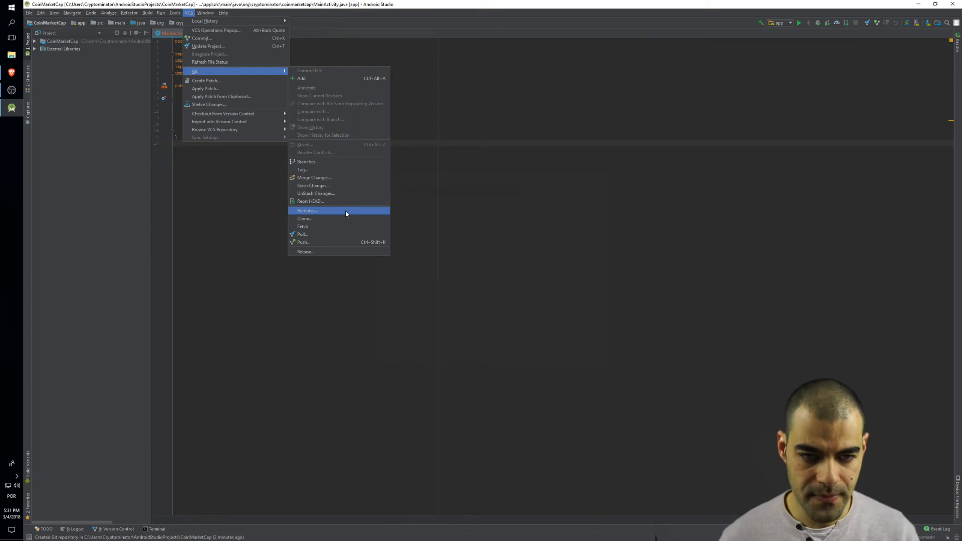
pyautogui.click(346, 211)
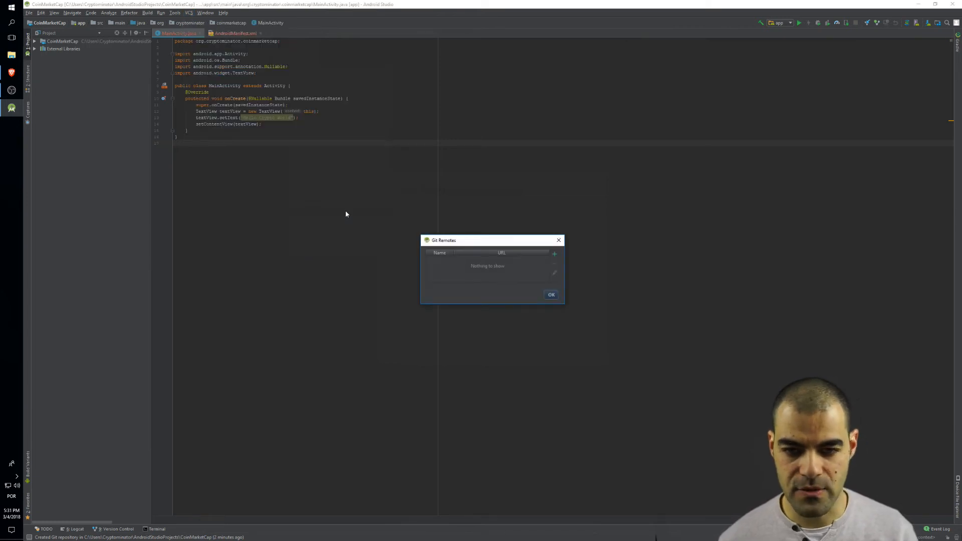
pyautogui.click(555, 255)
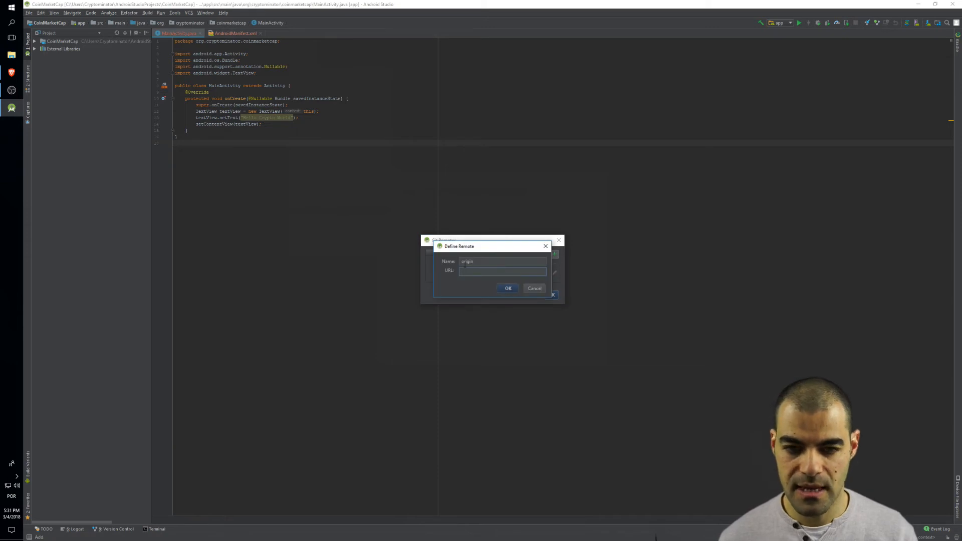
pyautogui.doubleClick(484, 261)
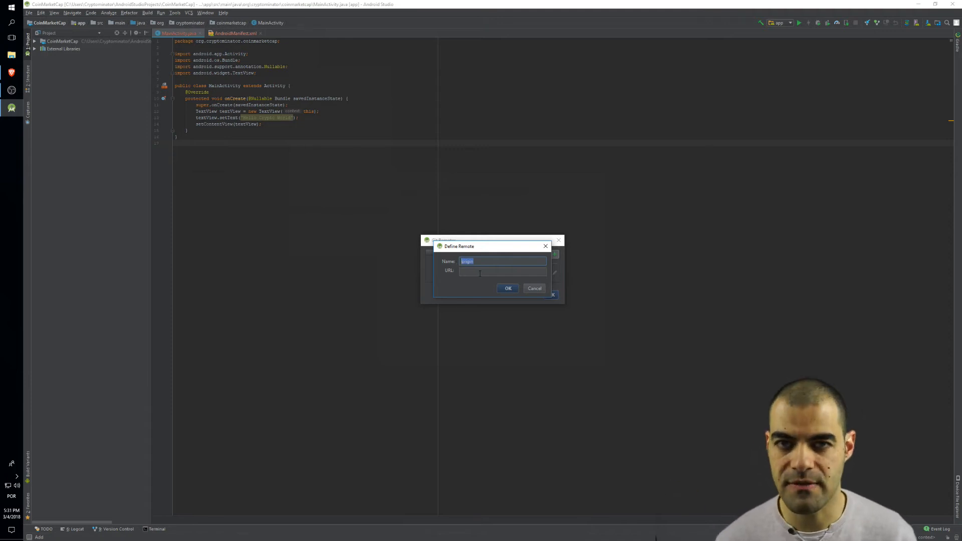
# - Switch to the browser and copy the HTTPS URL of the CoinMarketCap GitHub repository
pyautogui.click(11, 73)
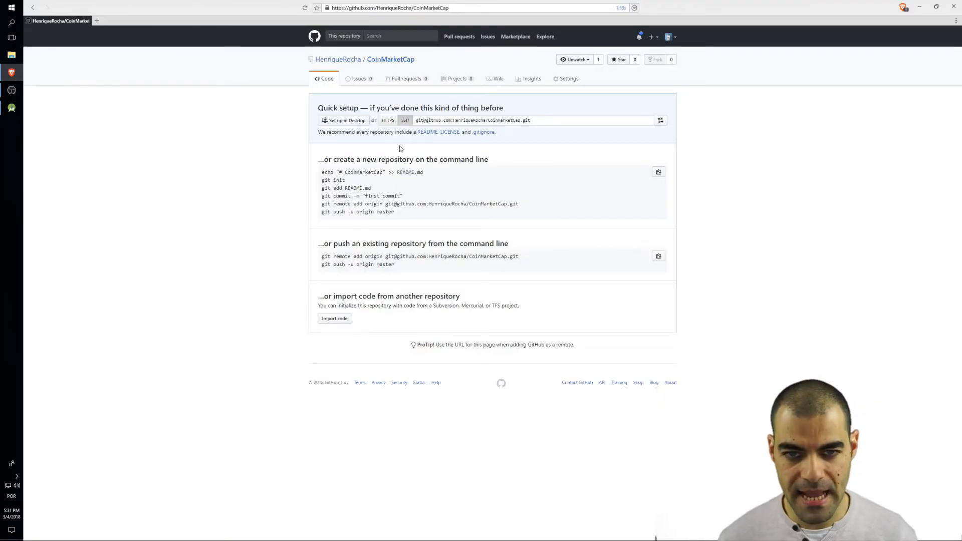
pyautogui.click(393, 122)
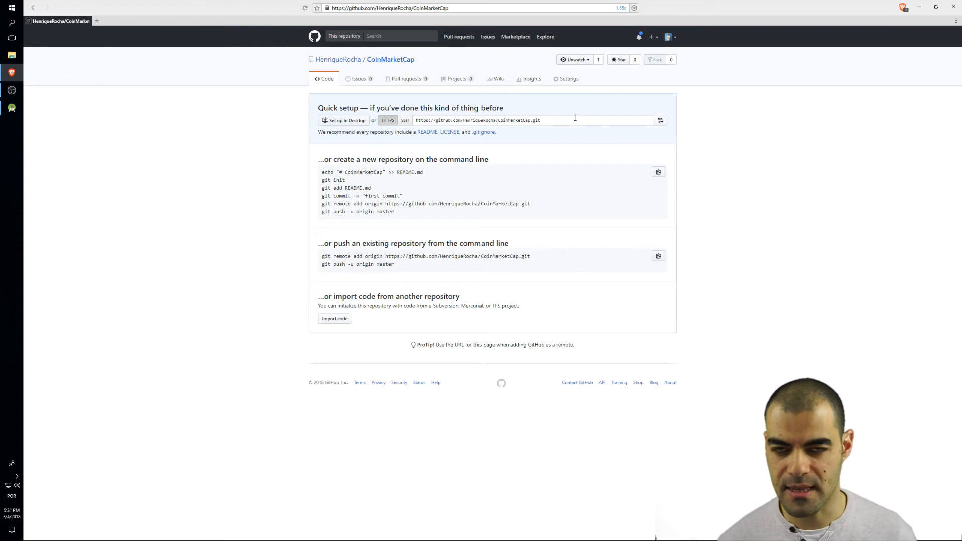
pyautogui.click(661, 120)
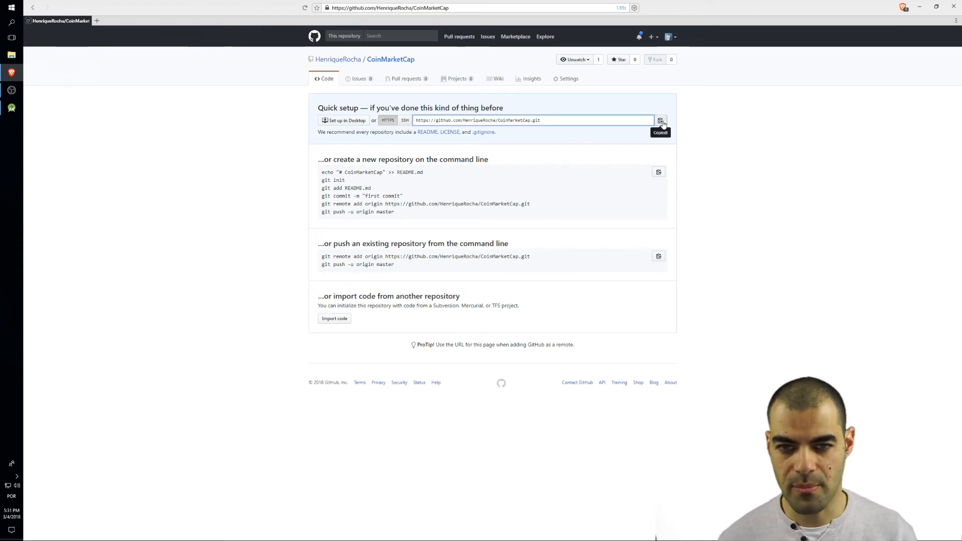
# - Return to Android Studio, paste the copied repository address as the origin remote's URL, and save the remote
pyautogui.click(11, 108)
pyautogui.click(476, 273)
pyautogui.hotkey('ctrl', 'v')
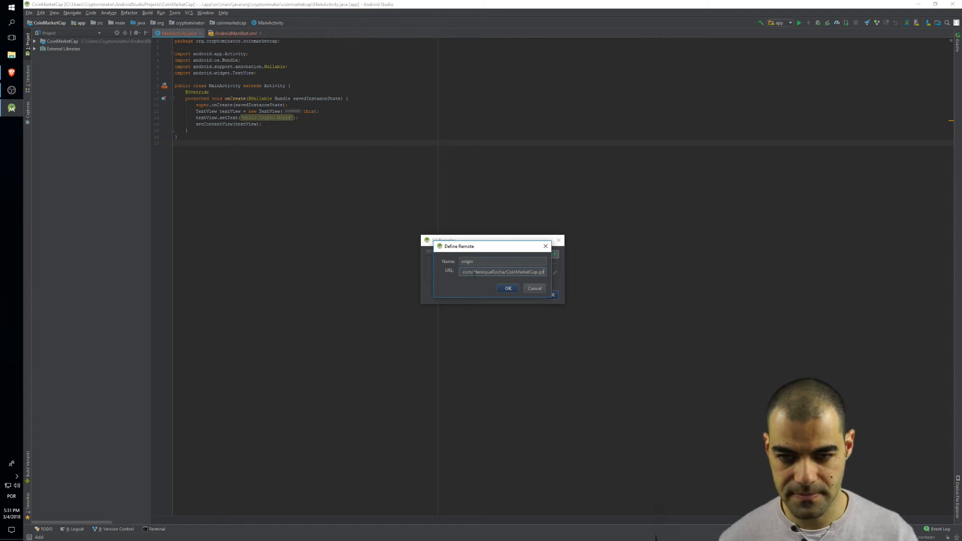
pyautogui.click(510, 289)
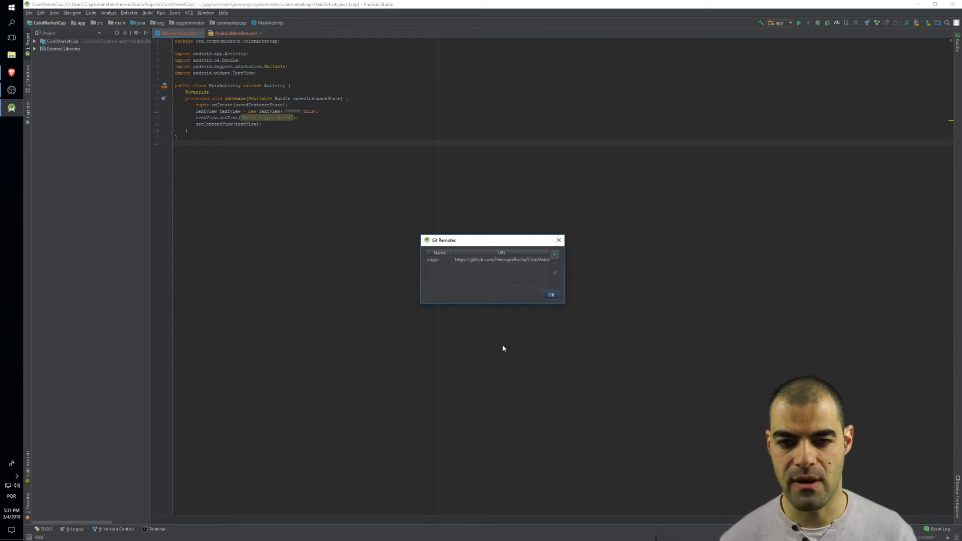
pyautogui.click(553, 294)
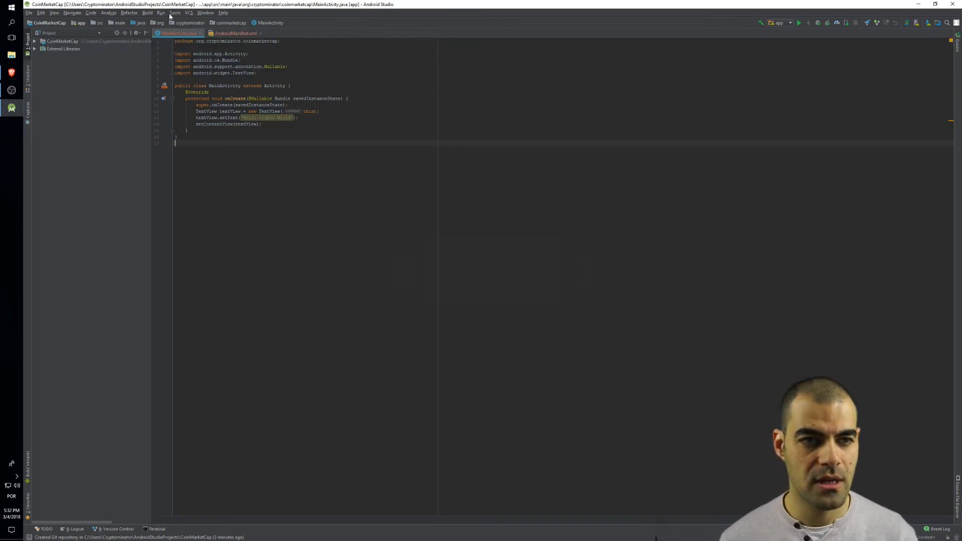
pyautogui.click(161, 13)
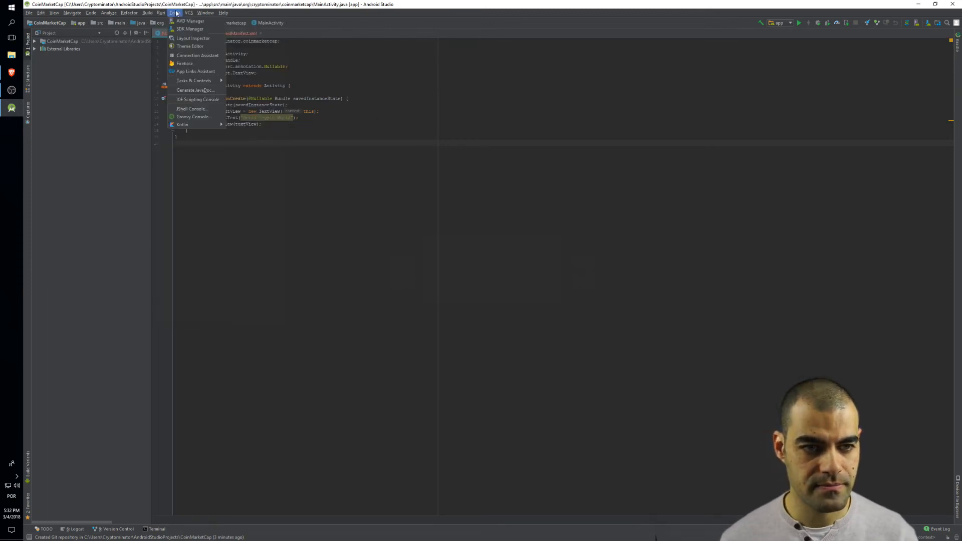
pyautogui.moveTo(191, 14)
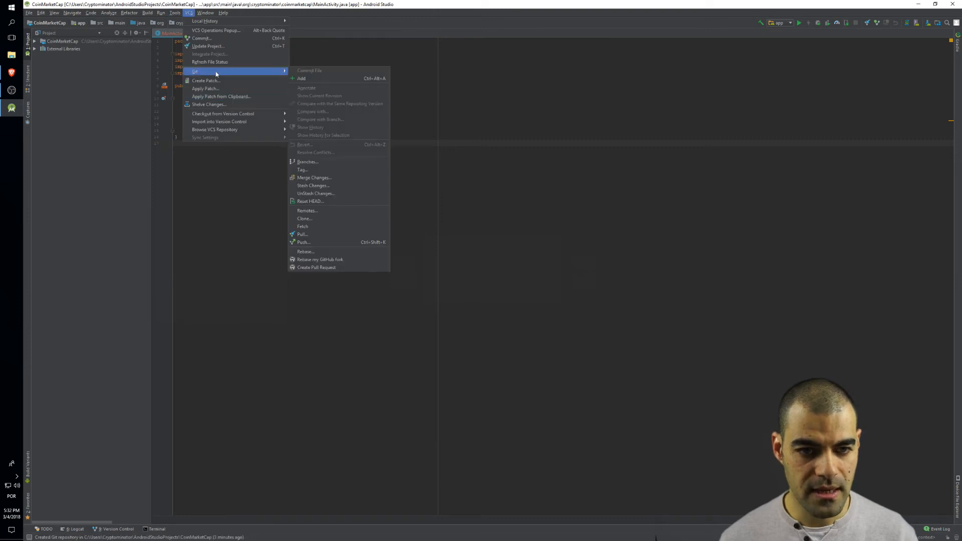
pyautogui.click(337, 243)
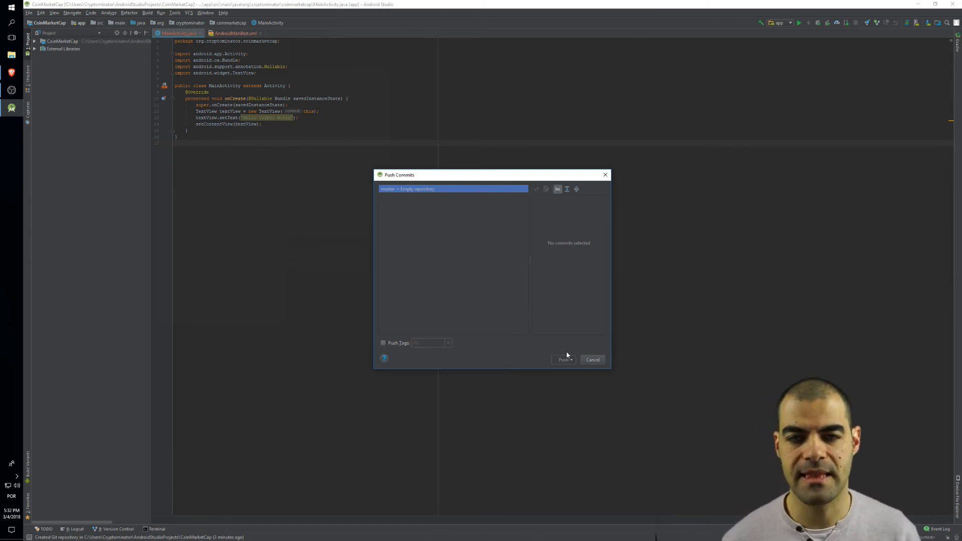
pyautogui.click(594, 360)
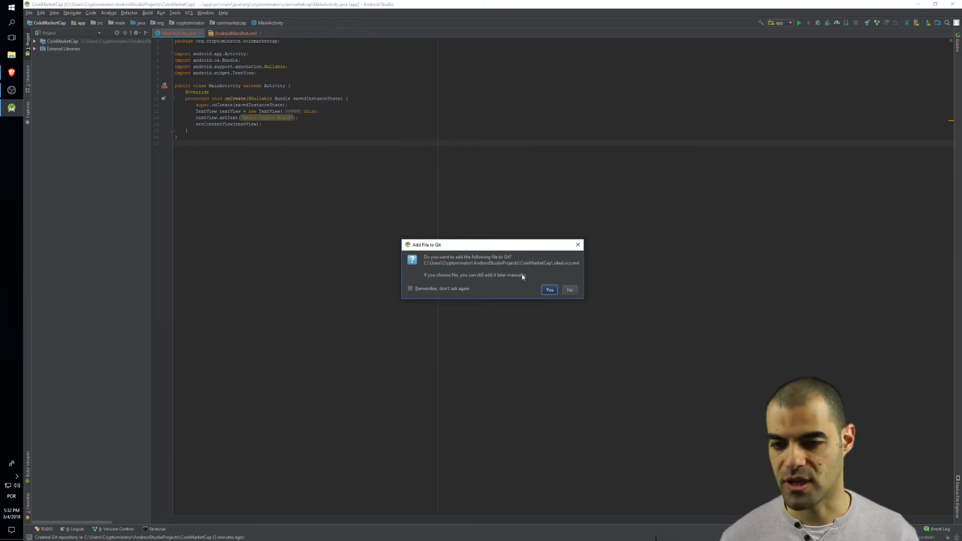
# - Add the project's .idea\vcs.xml file to Git and expand the unversioned files in the local changes to review them
pyautogui.click(549, 290)
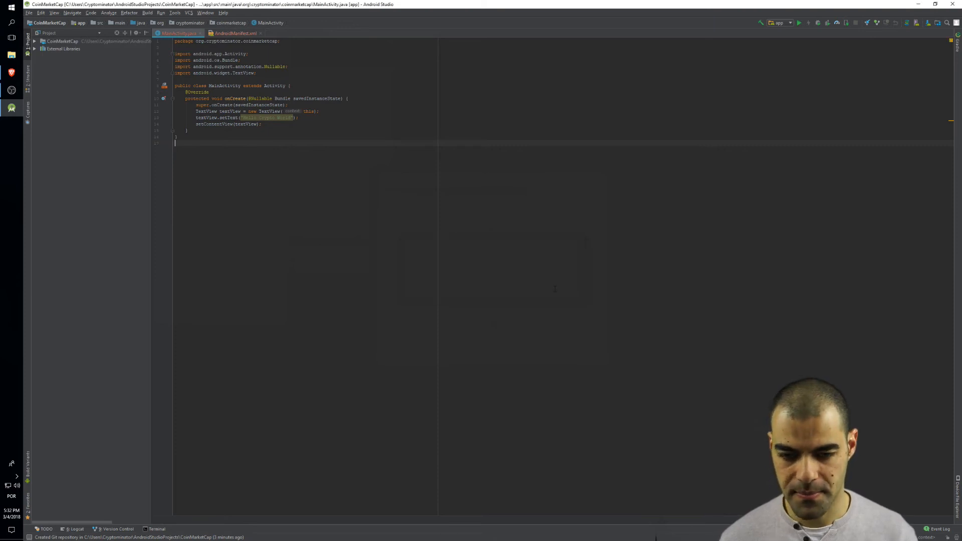
pyautogui.click(120, 529)
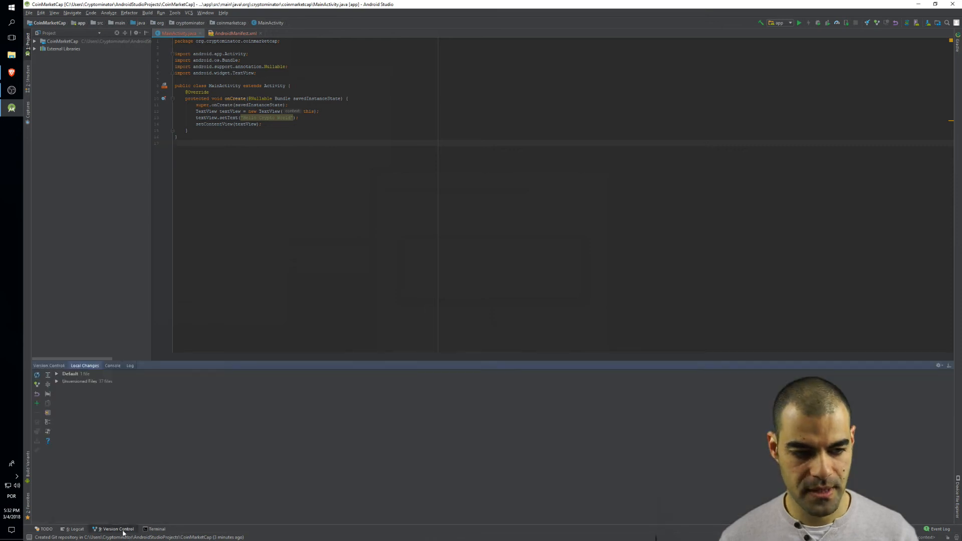
pyautogui.click(56, 375)
pyautogui.click(56, 389)
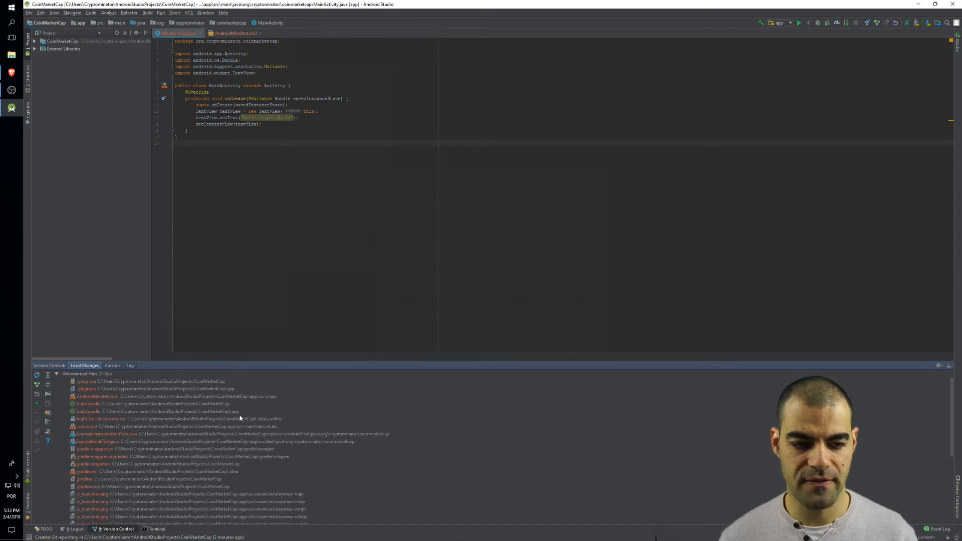
pyautogui.scroll(-5, 324, 413)
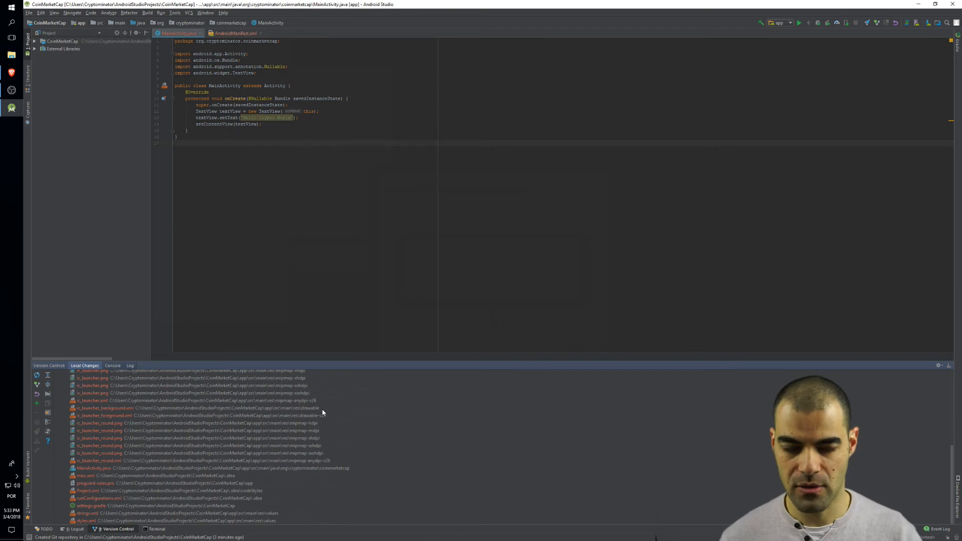
# - Select all the unversioned project files in the local changes, from .gitignore to the end of the list, and add them to version control
pyautogui.scroll(5, 324, 412)
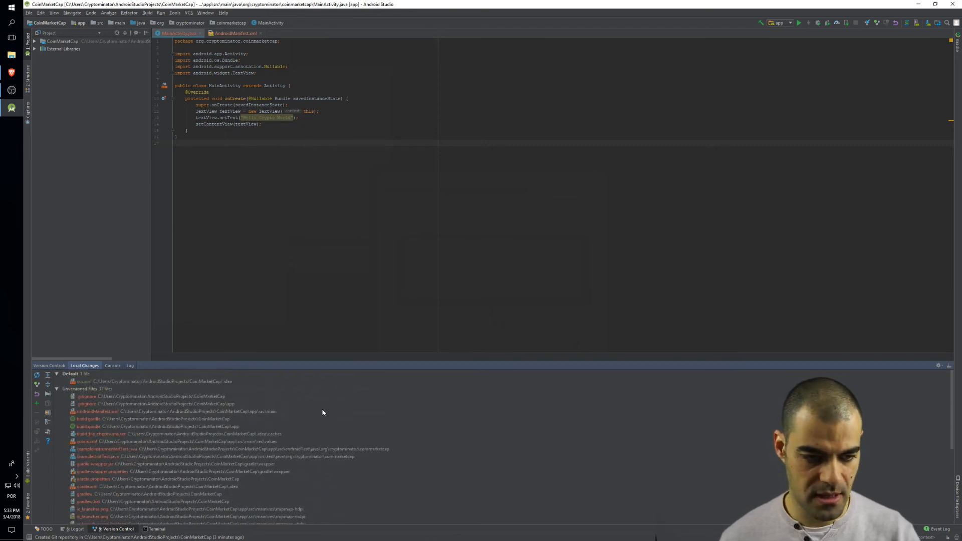
pyautogui.click(136, 396)
pyautogui.scroll(-5, 179, 410)
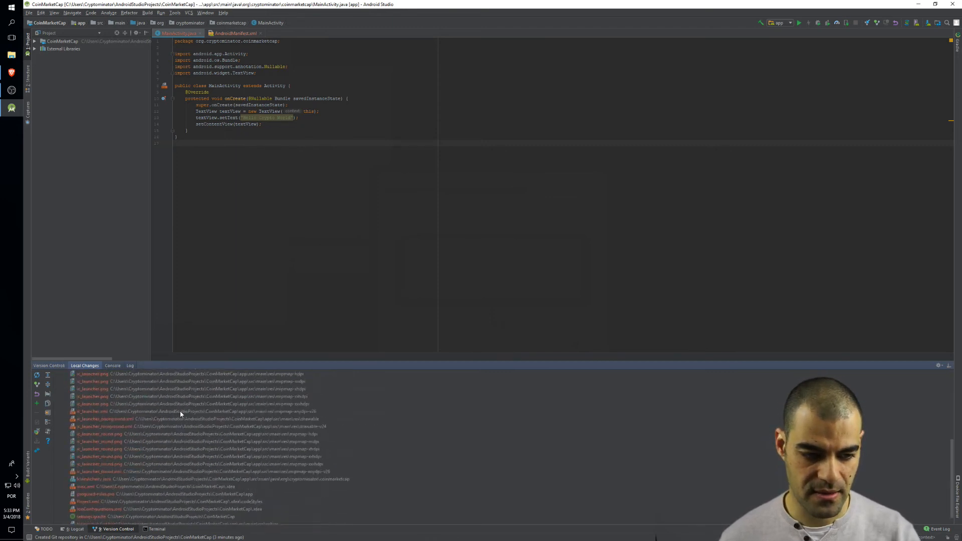
pyautogui.keyDown('shift'); pyautogui.click(130, 521); pyautogui.keyUp('shift')
pyautogui.rightClick(175, 411)
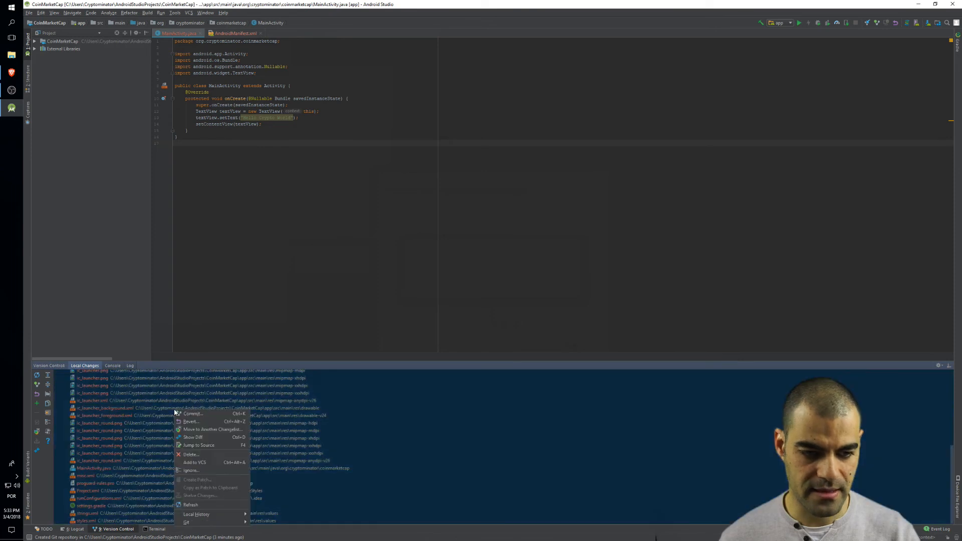
pyautogui.click(231, 464)
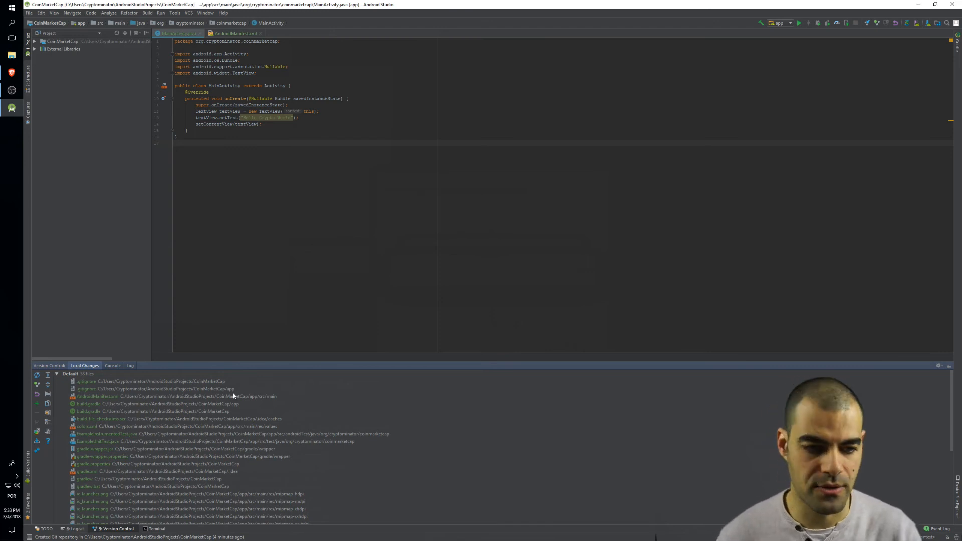
# - Look through the added files in the Default changelist and start a commit of the whole changelist
pyautogui.click(183, 382)
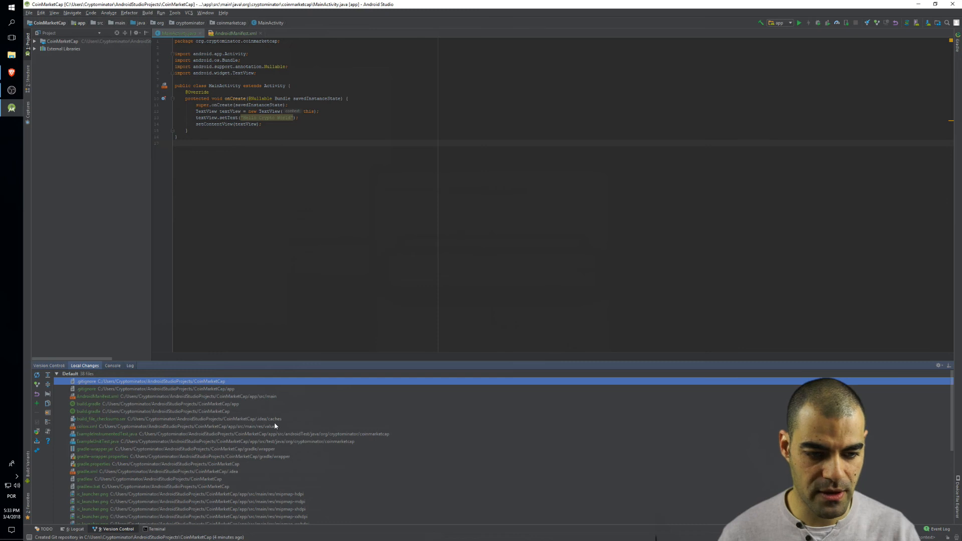
pyautogui.scroll(-5, 274, 421)
pyautogui.scroll(5, 219, 451)
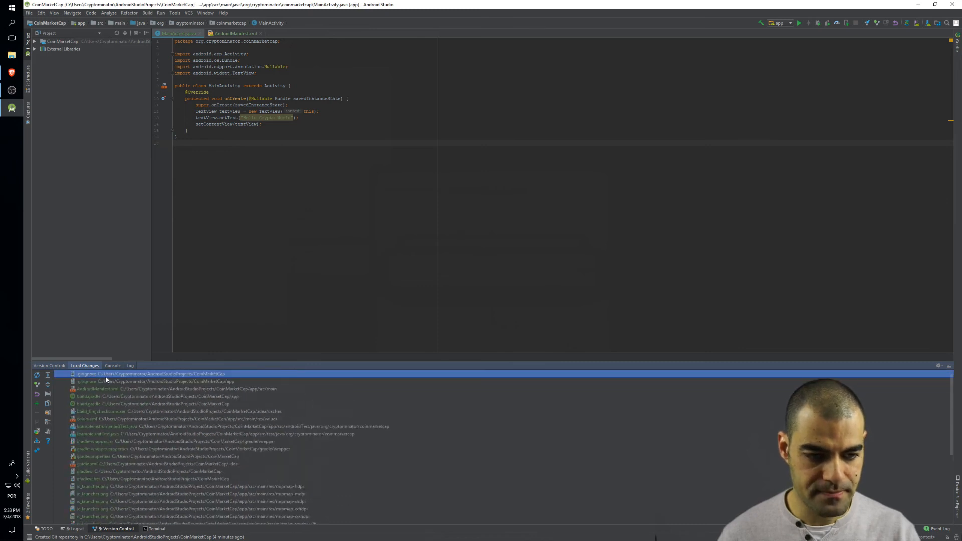
pyautogui.click(89, 375)
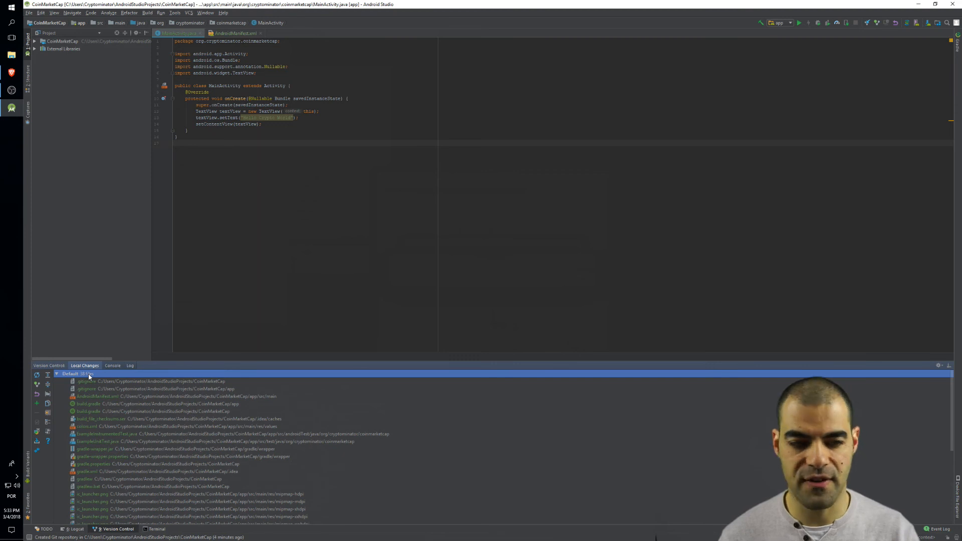
pyautogui.rightClick(90, 376)
pyautogui.click(109, 379)
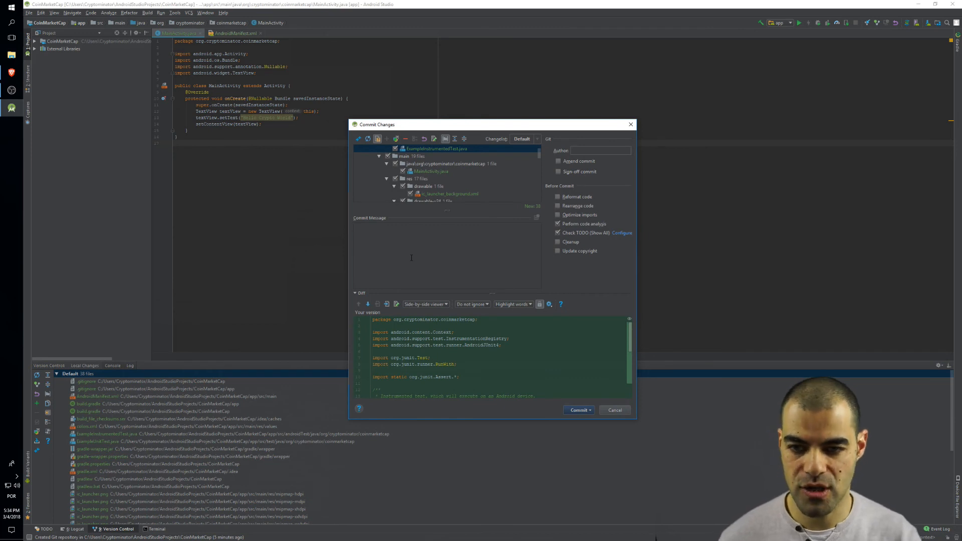
# - Disable the code analysis and TODO checks, enter the commit message "Initial commit.", and commit the files with the option to push
pyautogui.click(582, 224)
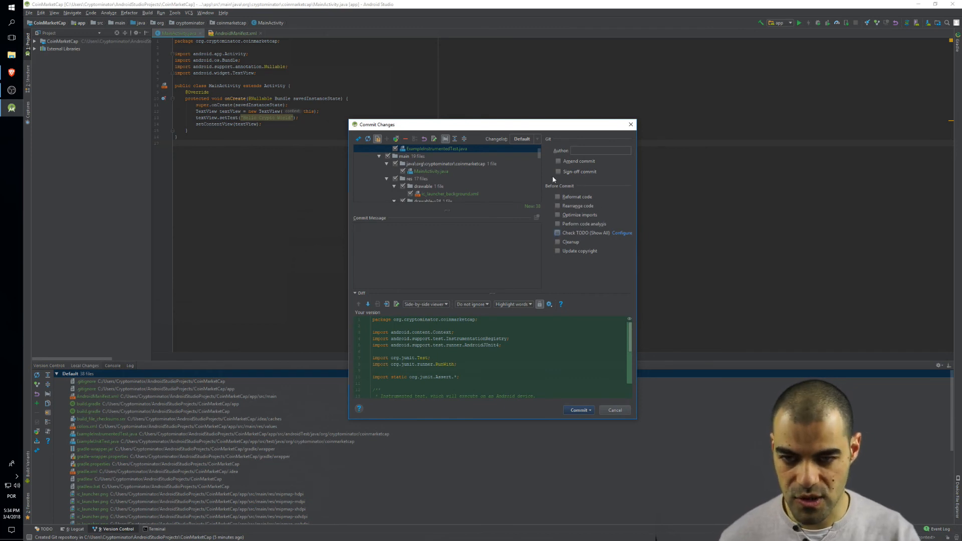
pyautogui.click(498, 273)
pyautogui.write('Initial commit.')
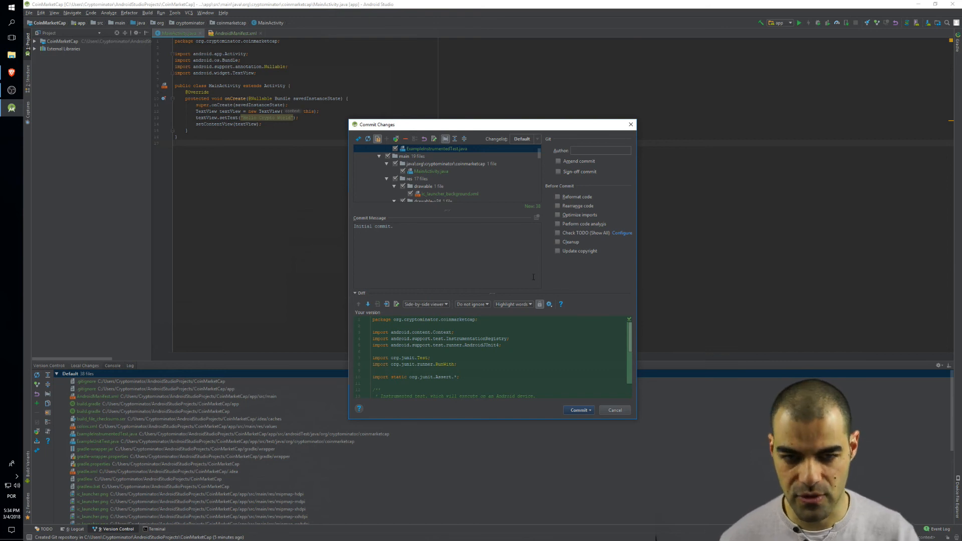
pyautogui.click(578, 411)
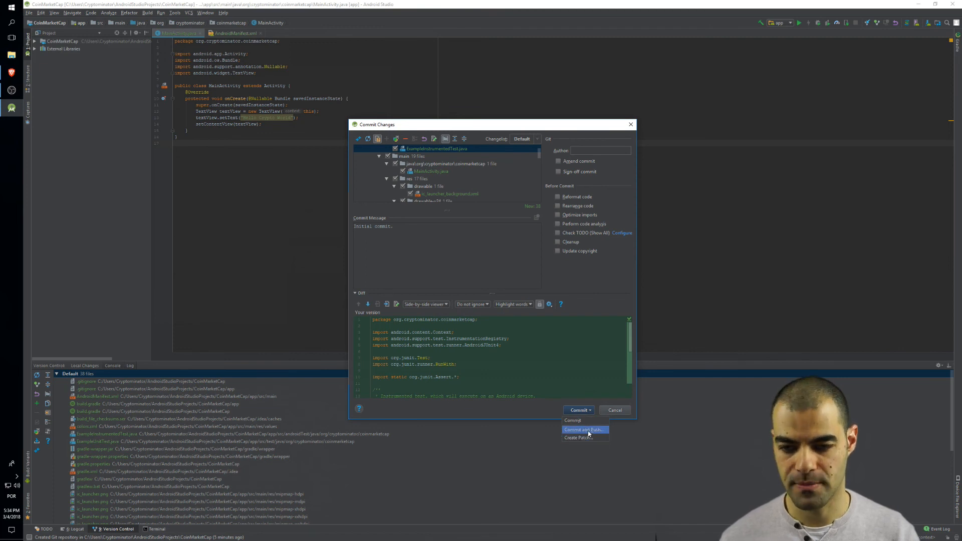
pyautogui.click(588, 432)
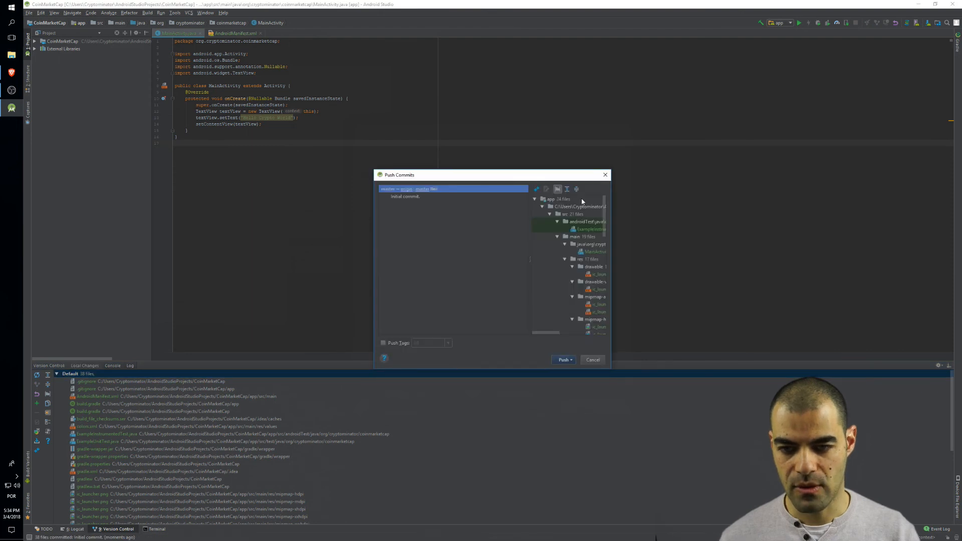
# - Widen the Push Commits dialog, review the initial commit's files, and push it from master to origin
pyautogui.moveTo(611, 225); pyautogui.dragTo(709, 226)
pyautogui.scroll(-3, 680, 254)
pyautogui.scroll(5, 680, 254)
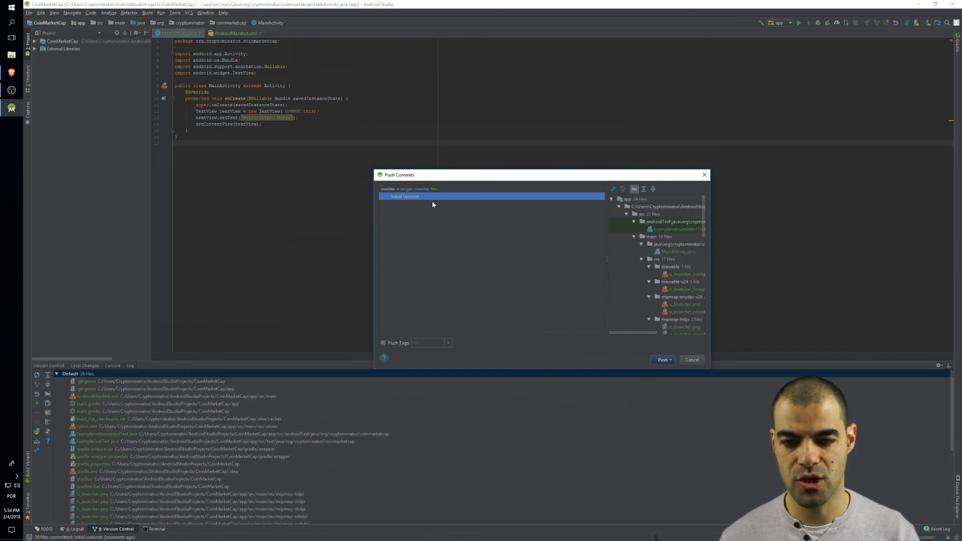
pyautogui.click(660, 360)
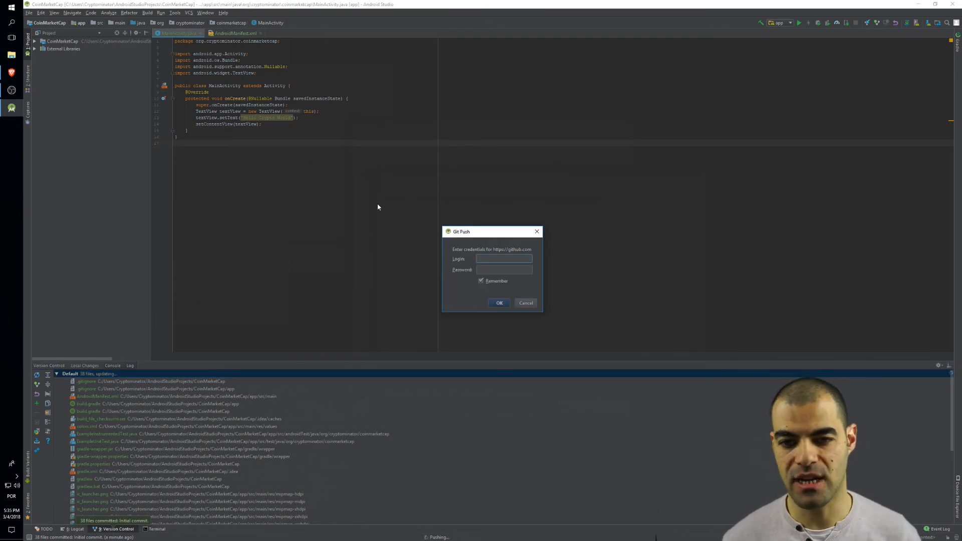
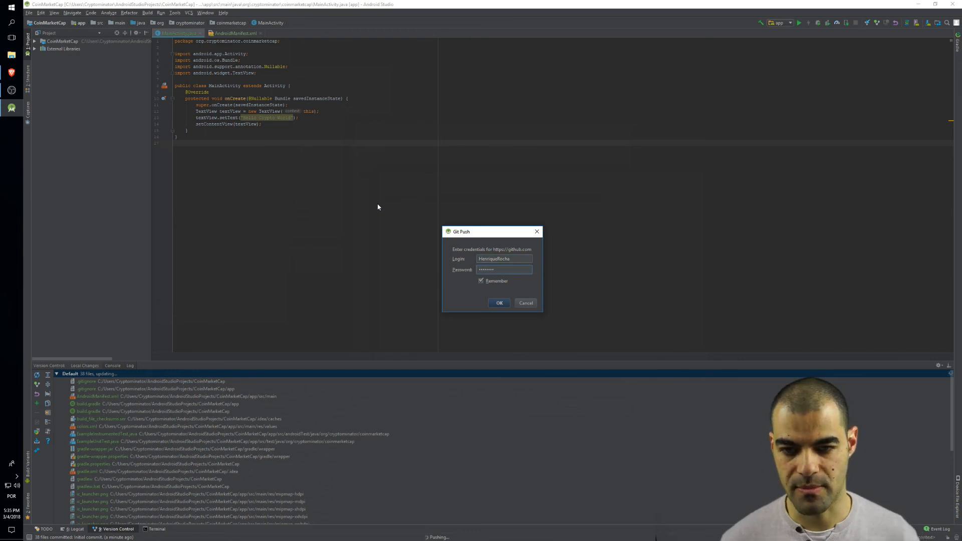
# - Authenticate the push to github.com by entering the account login and password
pyautogui.click(500, 303)
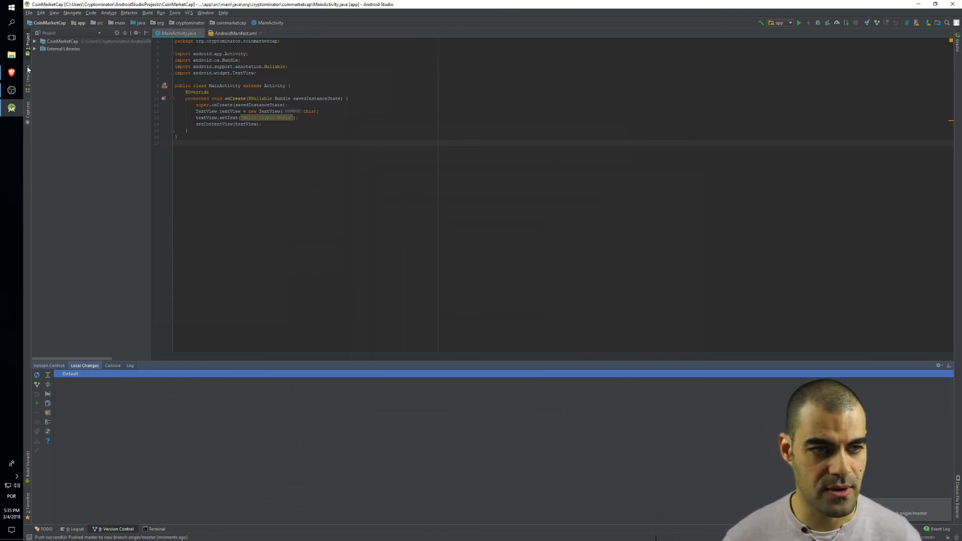
# - Switch to the browser and reload the CoinMarketCap repository page on GitHub to check the pushed files
pyautogui.click(11, 72)
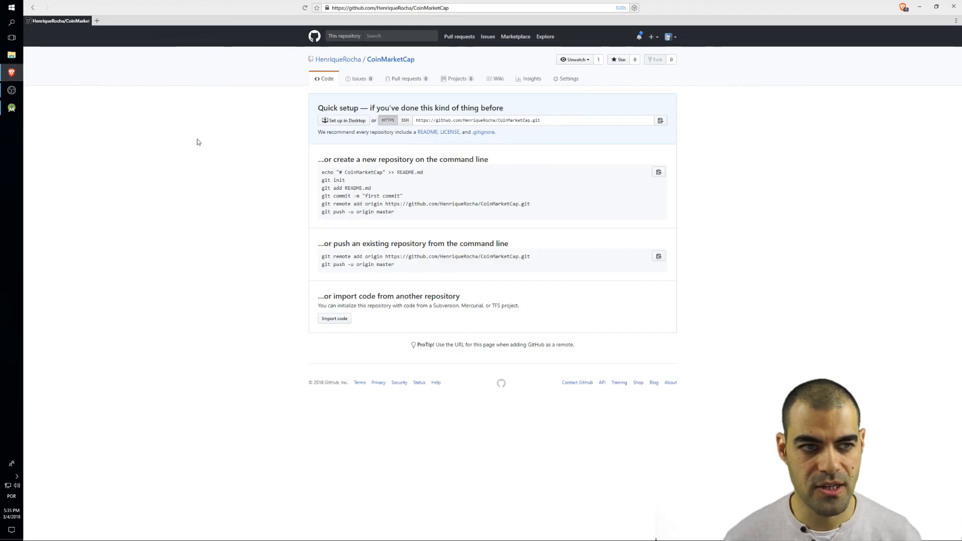
pyautogui.click(304, 9)
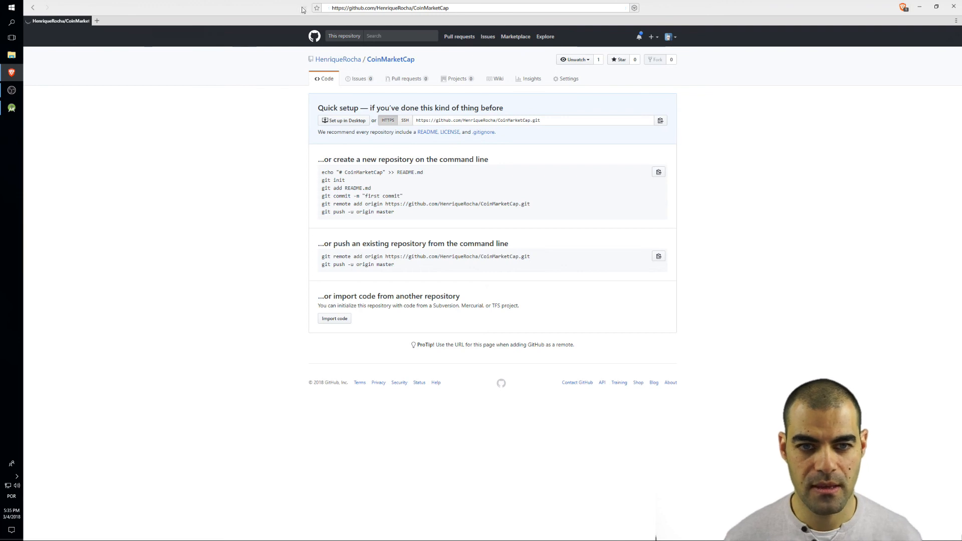